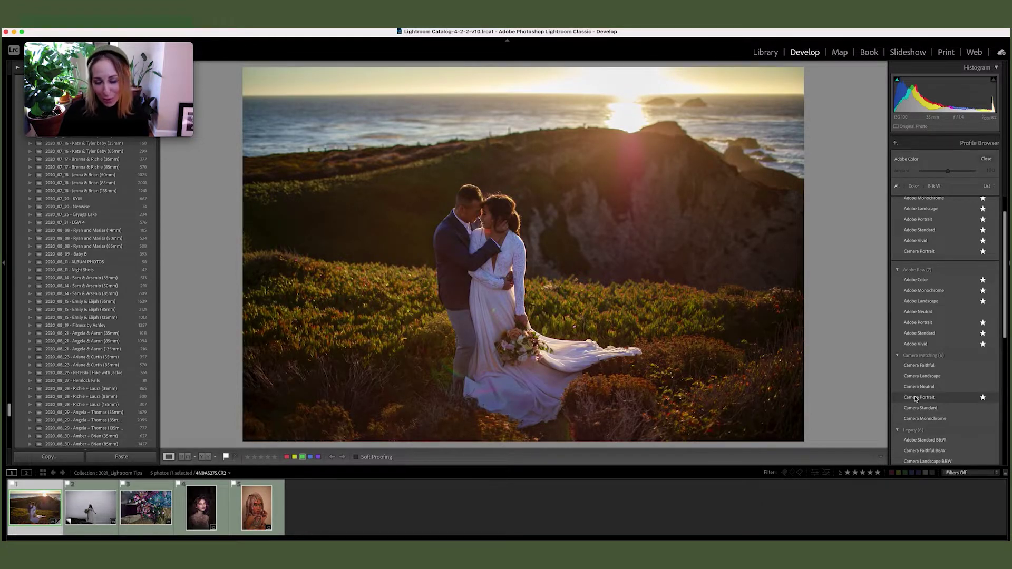
Apply the Camera Portrait profile to the sunset couple photo and leave the profile browser.
left_click(916, 398)
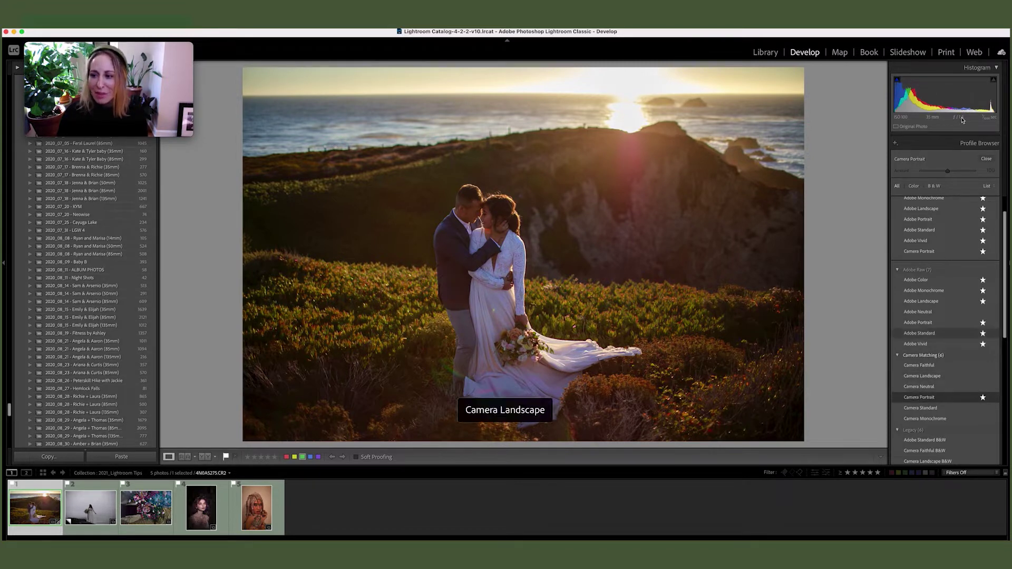
left_click(987, 160)
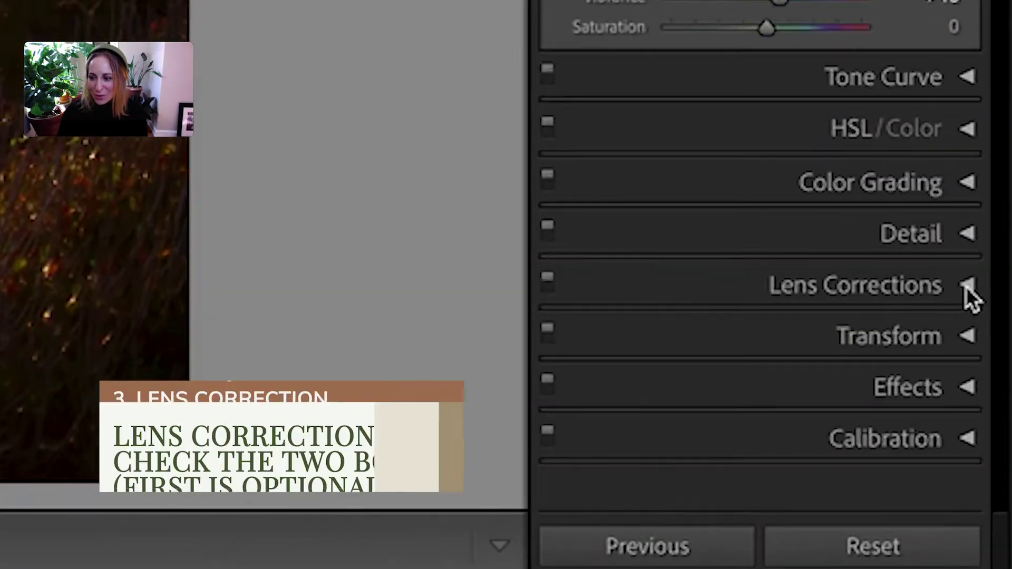
Remove chromatic aberration and enable lens profile corrections on the couple photo, comparing it with the profile correction off and on.
left_click(977, 393)
scroll(938, 248, "down", 6)
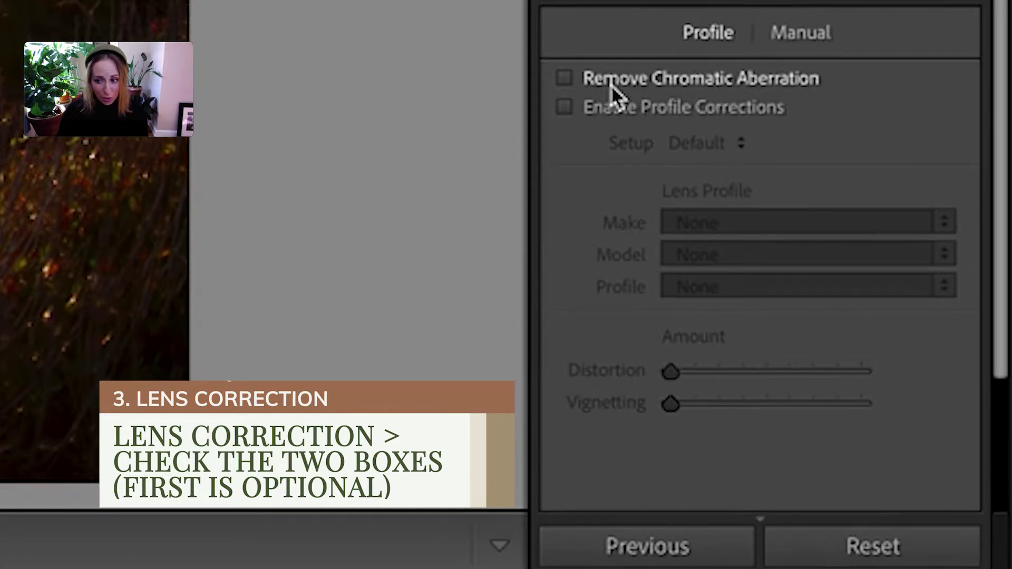
left_click(564, 78)
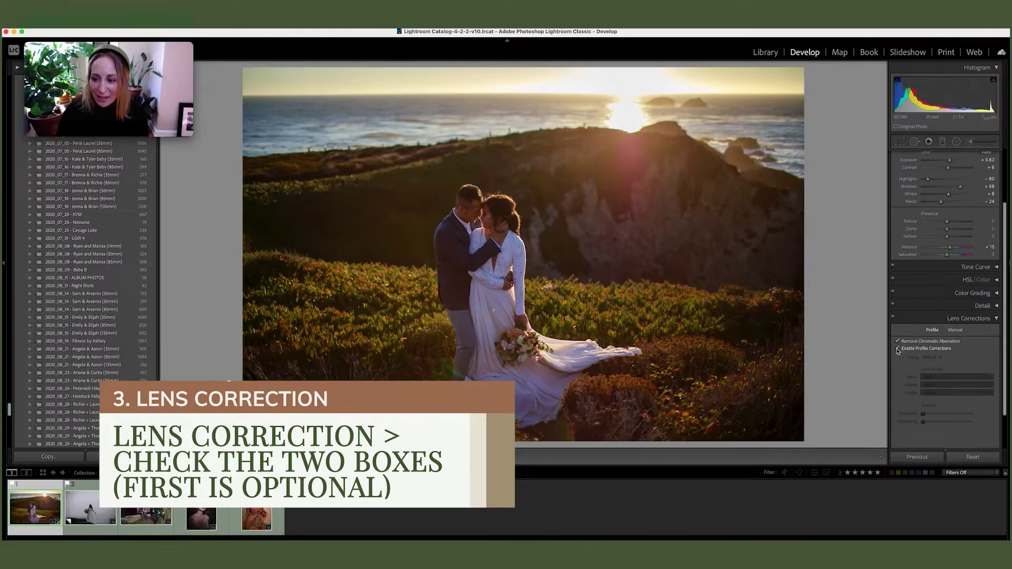
left_click(898, 350)
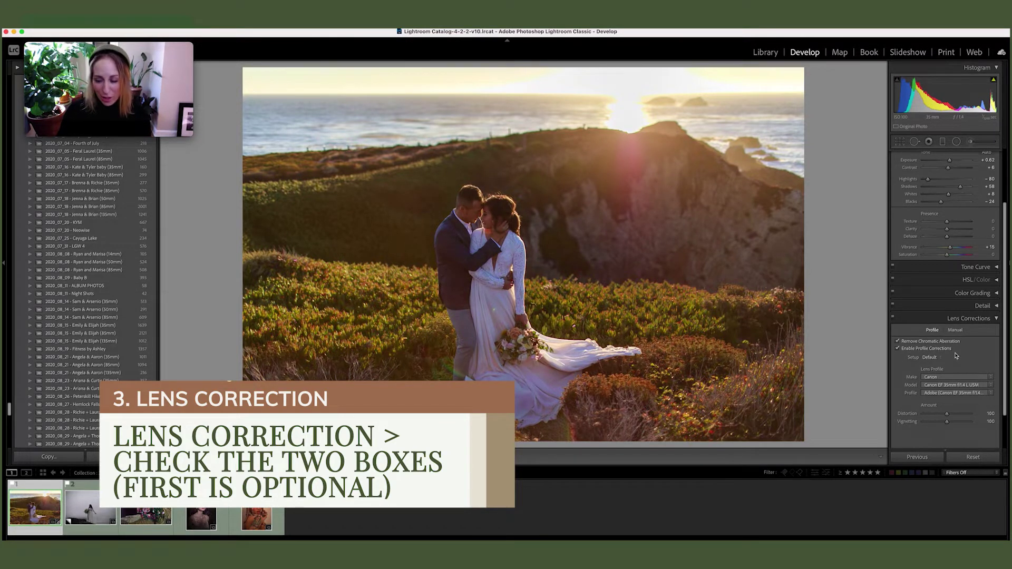
left_click(899, 349)
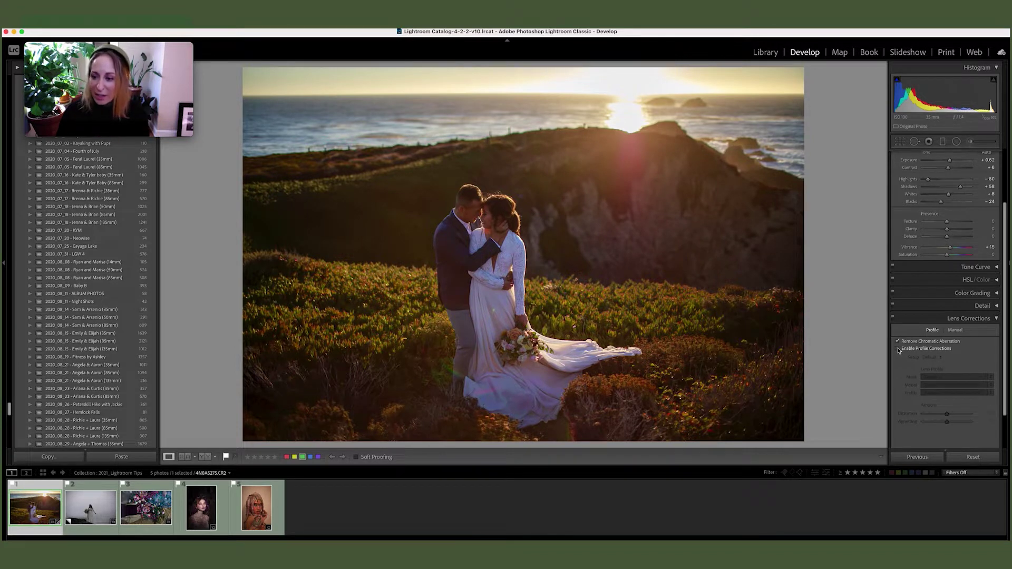
left_click(899, 349)
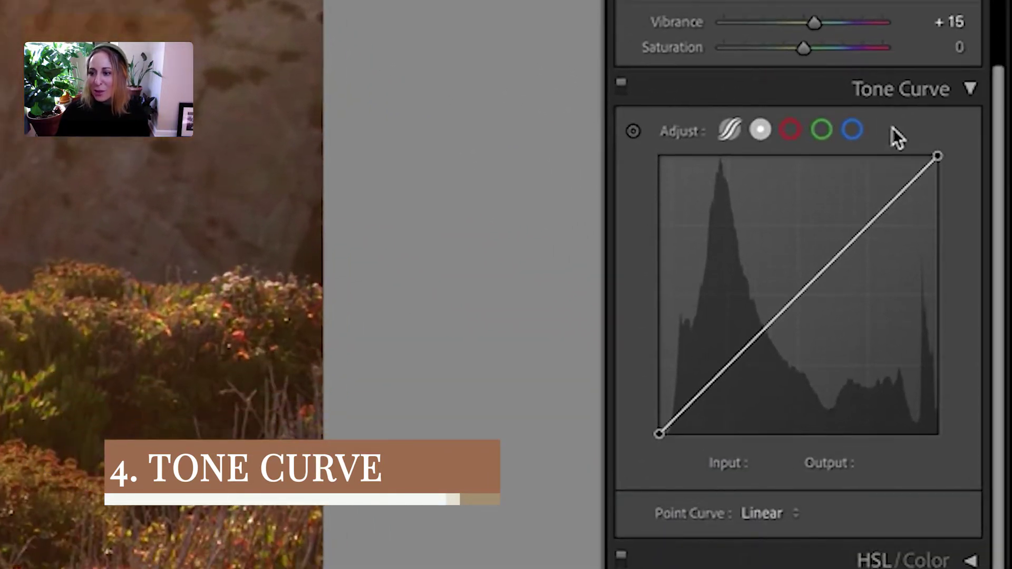
Shape a slight S on the tone curve using three points, raising the highlight point to 190/200 and lowering the shadow point slightly.
left_click(799, 293)
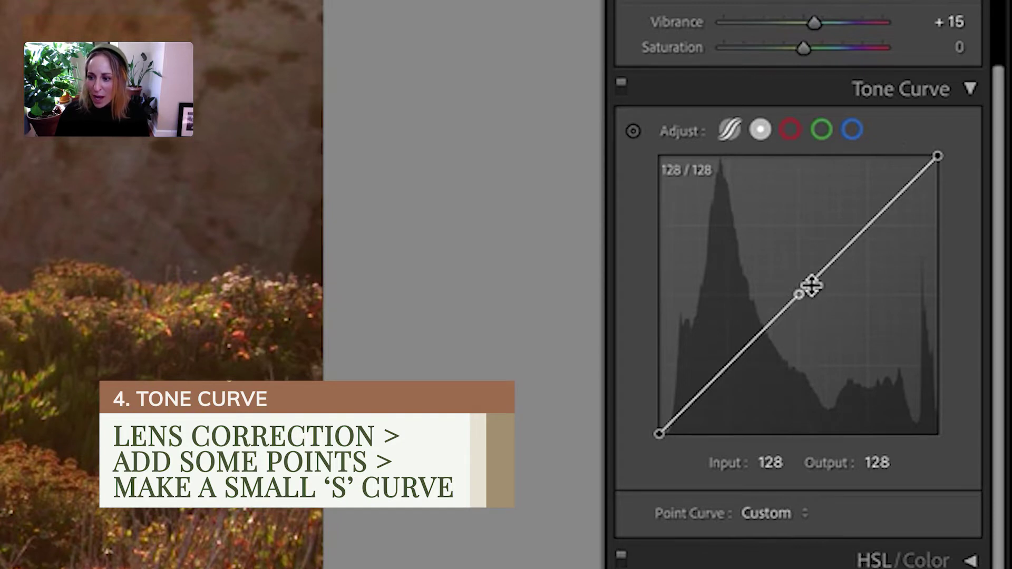
left_click(870, 224)
left_click(732, 362)
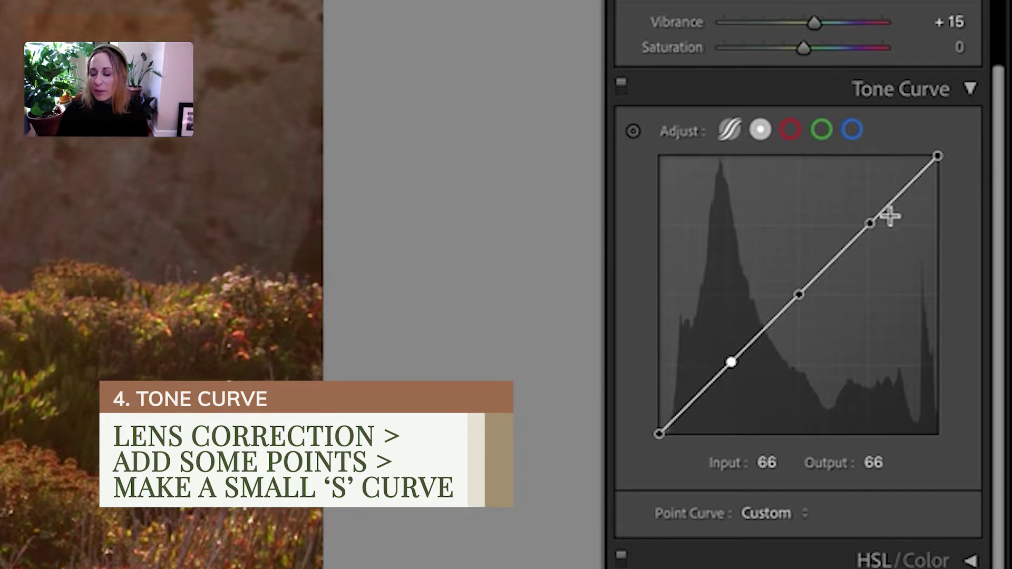
left_click_drag(873, 223, 867, 216)
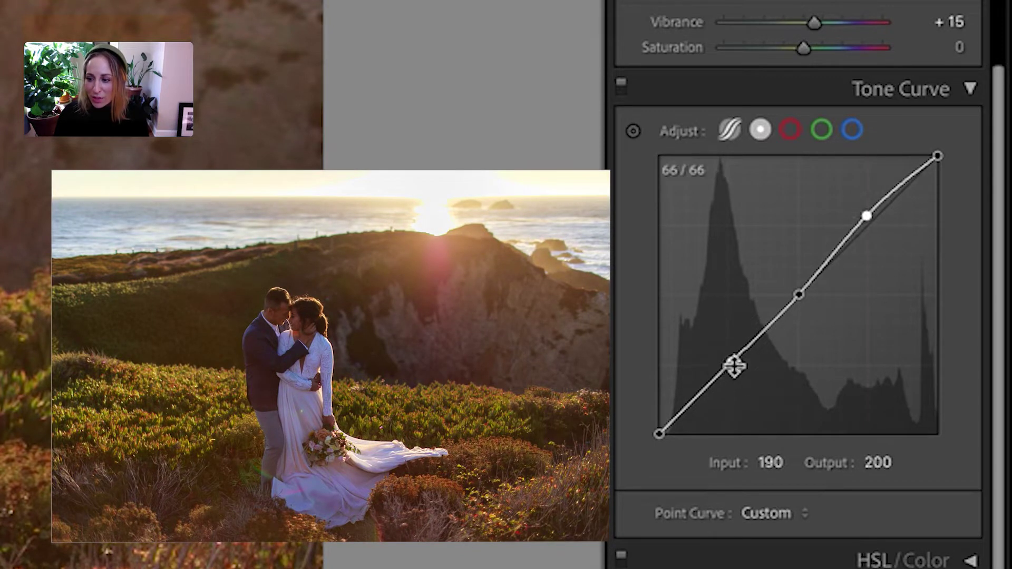
mouse_move(731, 362)
left_mouse_down()
mouse_move(735, 378)
mouse_move(732, 369)
left_mouse_up()
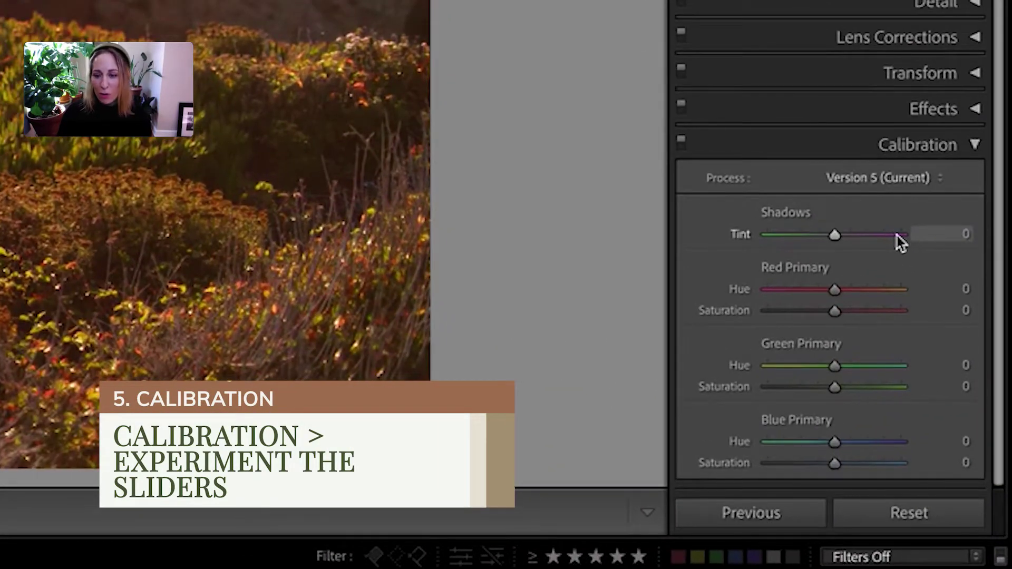
Calibrate the couple photo's red primary to hue +2 and saturation −30, and adjust the green primary hue.
mouse_move(834, 236)
left_mouse_down()
mouse_move(770, 235)
mouse_move(871, 233)
mouse_move(834, 235)
left_mouse_up()
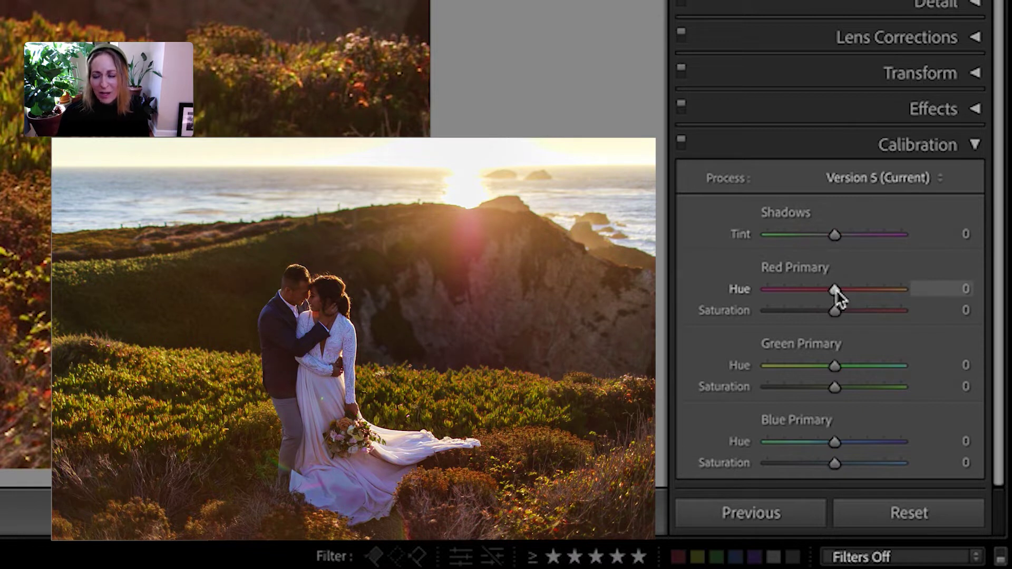
left_click_drag(836, 290, 812, 315)
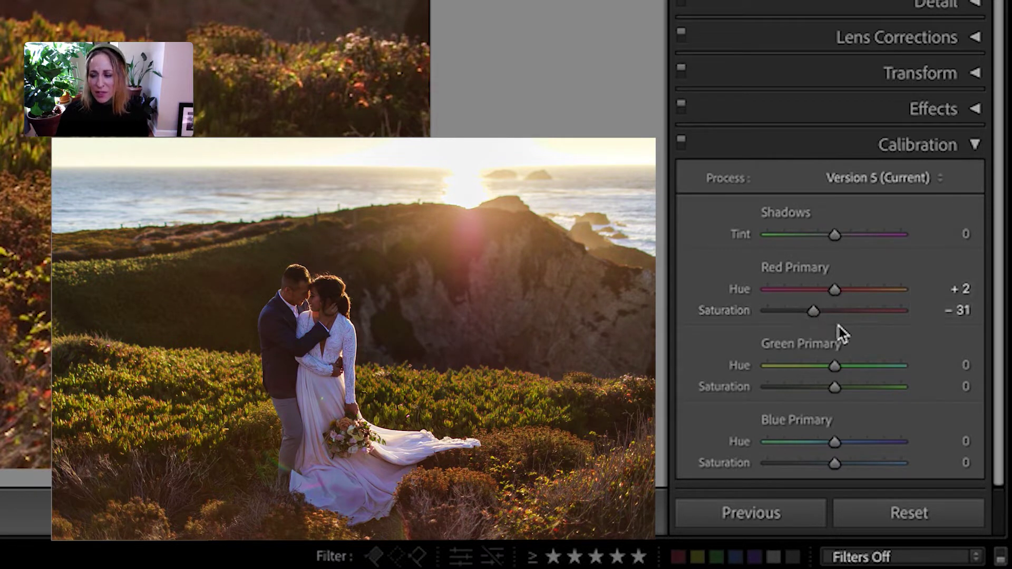
left_click(833, 311)
double_click(833, 311)
left_click_drag(835, 312, 814, 312)
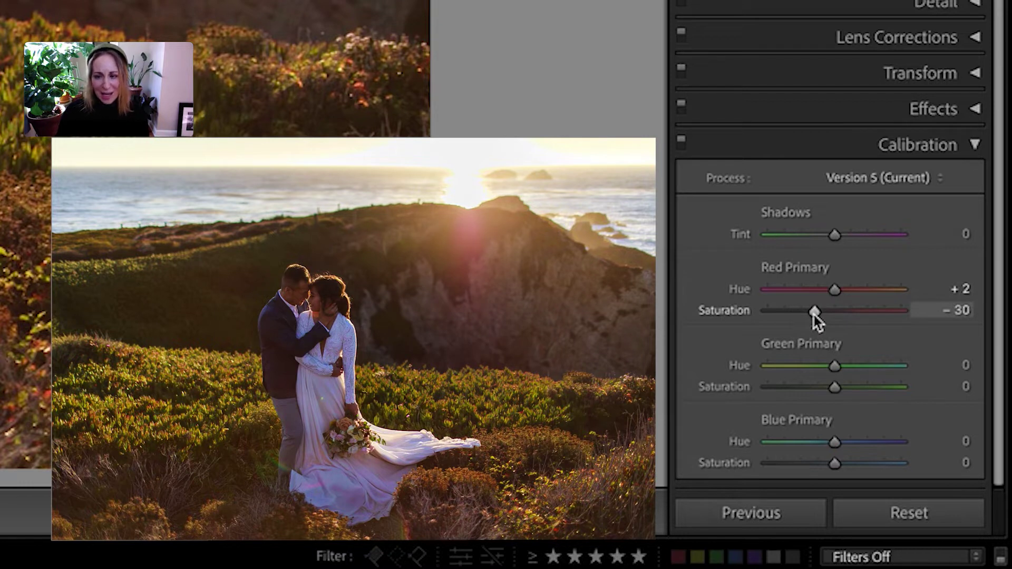
left_click(834, 368)
mouse_move(834, 367)
left_mouse_down()
mouse_move(762, 379)
mouse_move(918, 374)
mouse_move(753, 368)
mouse_move(922, 377)
mouse_move(837, 379)
left_mouse_up()
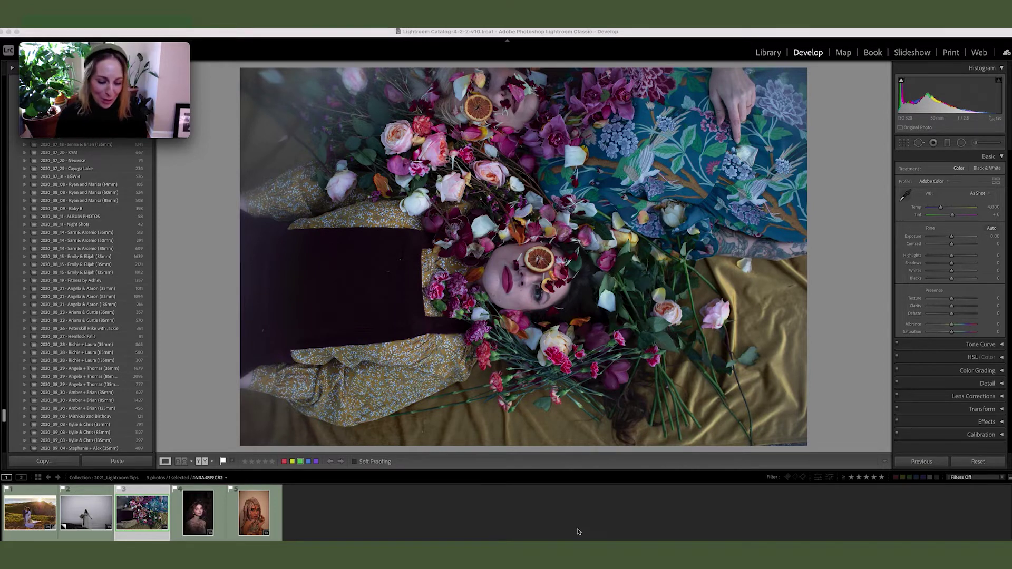
Auto-adjust the tone of the flower portrait and apply the Camera Portrait profile.
left_click(993, 229)
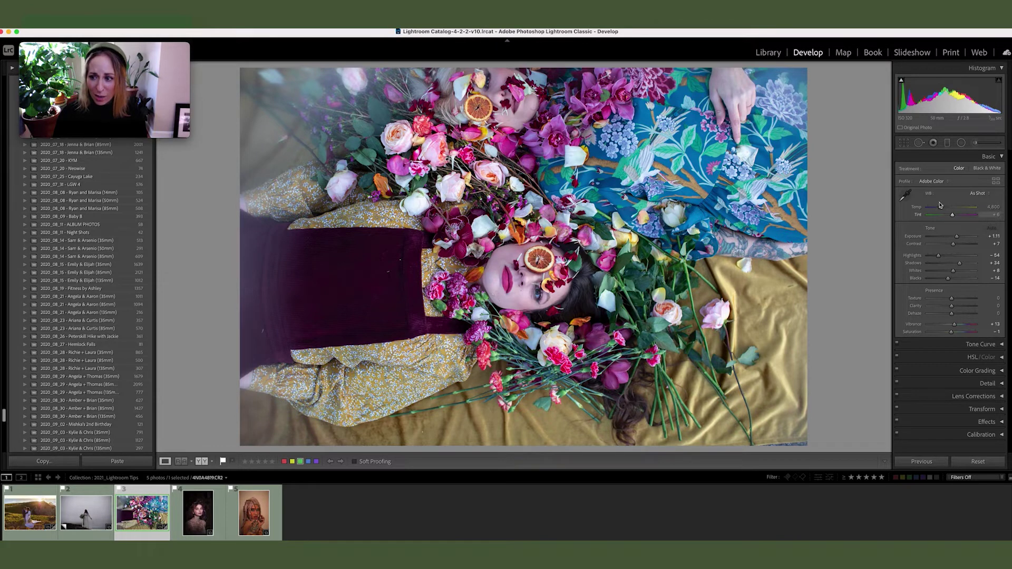
left_click(932, 181)
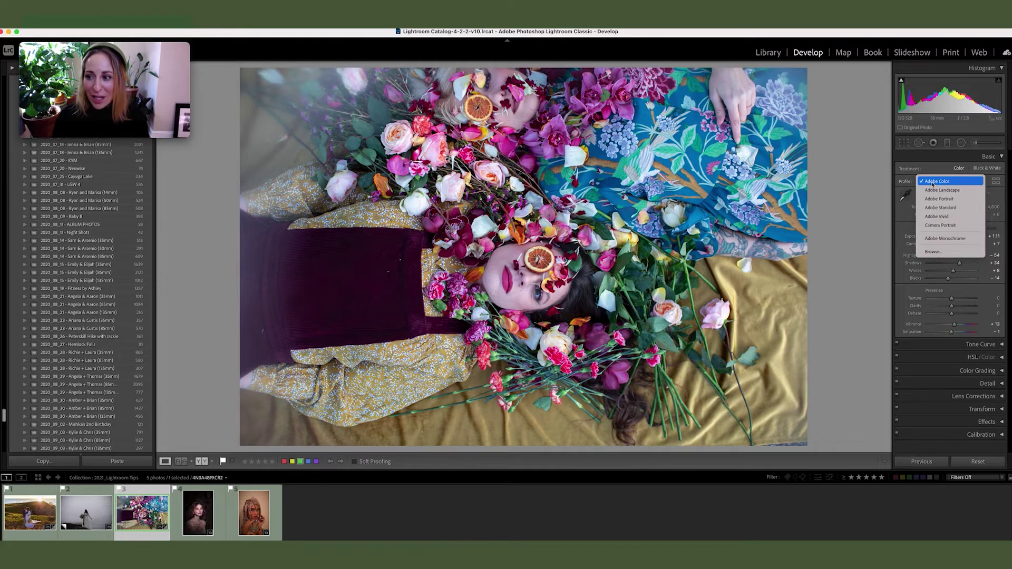
left_click(934, 251)
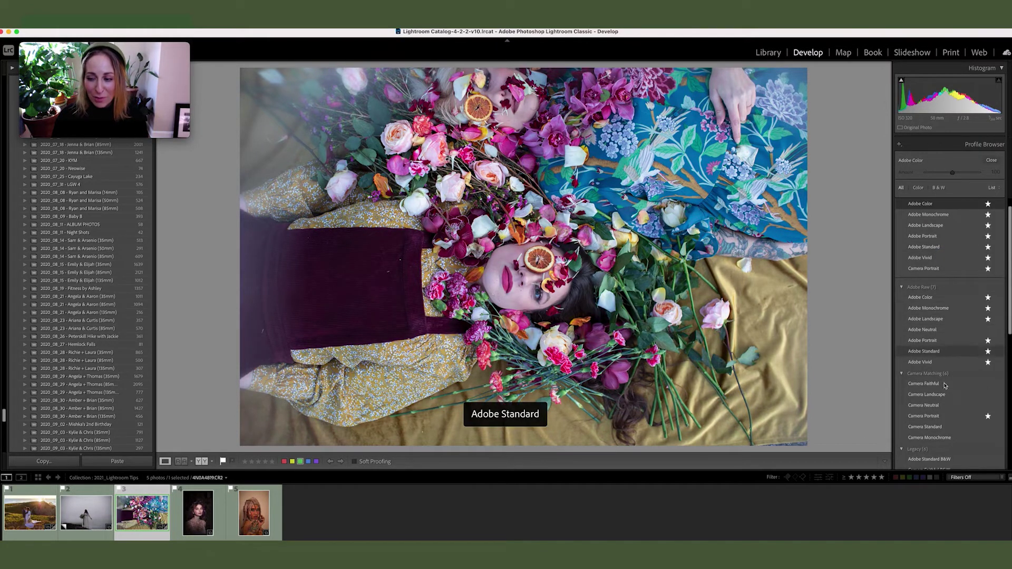
left_click(935, 418)
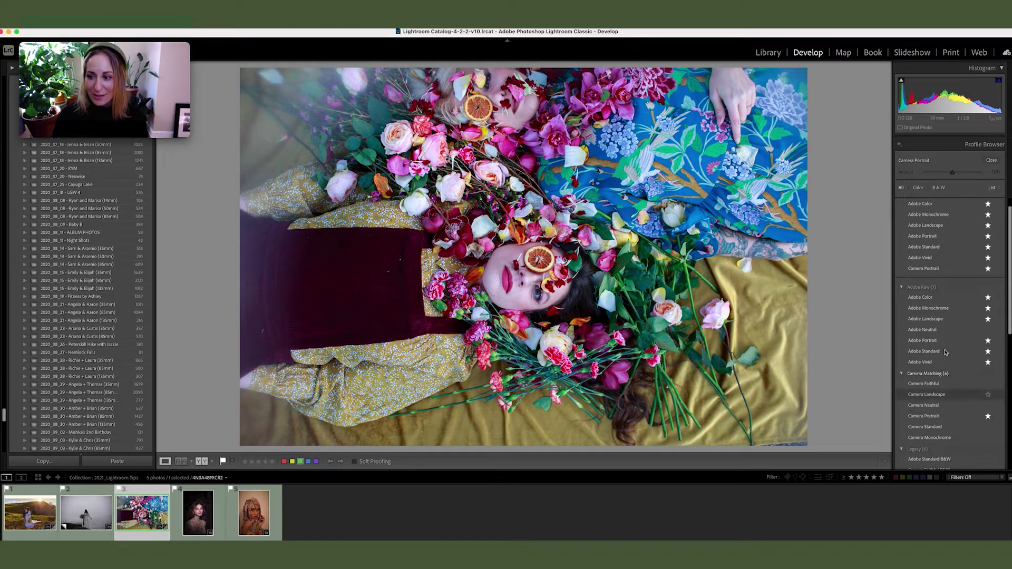
left_click(996, 161)
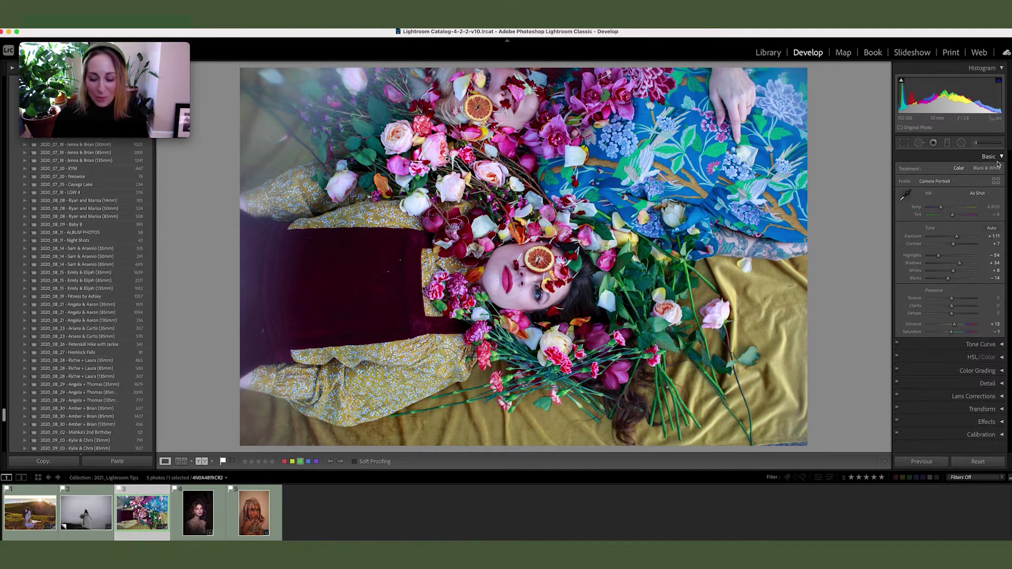
Remove chromatic aberration and enable lens profile corrections on the flower portrait.
left_click(1003, 398)
left_click(902, 340)
left_click(902, 348)
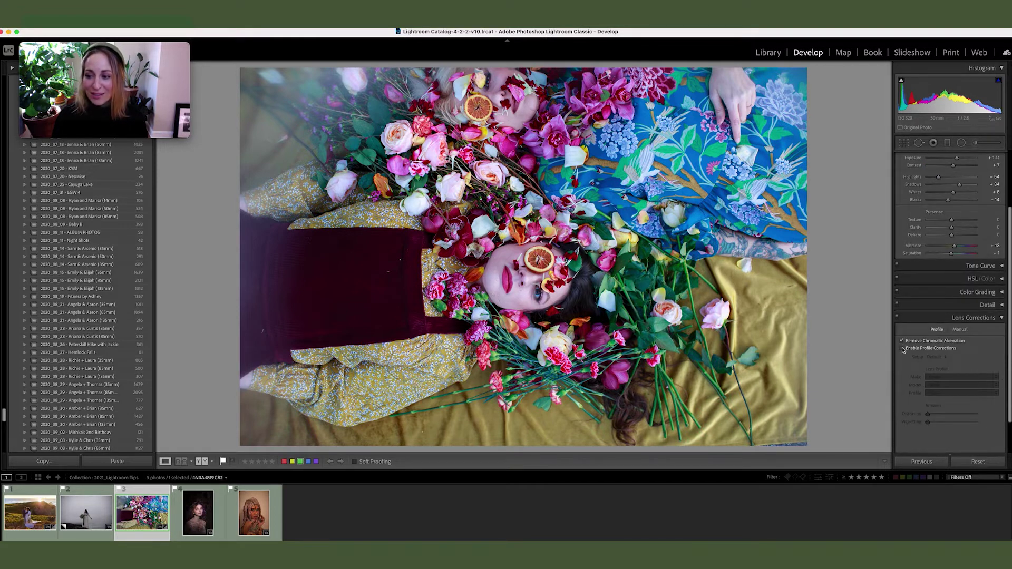
left_click(1003, 318)
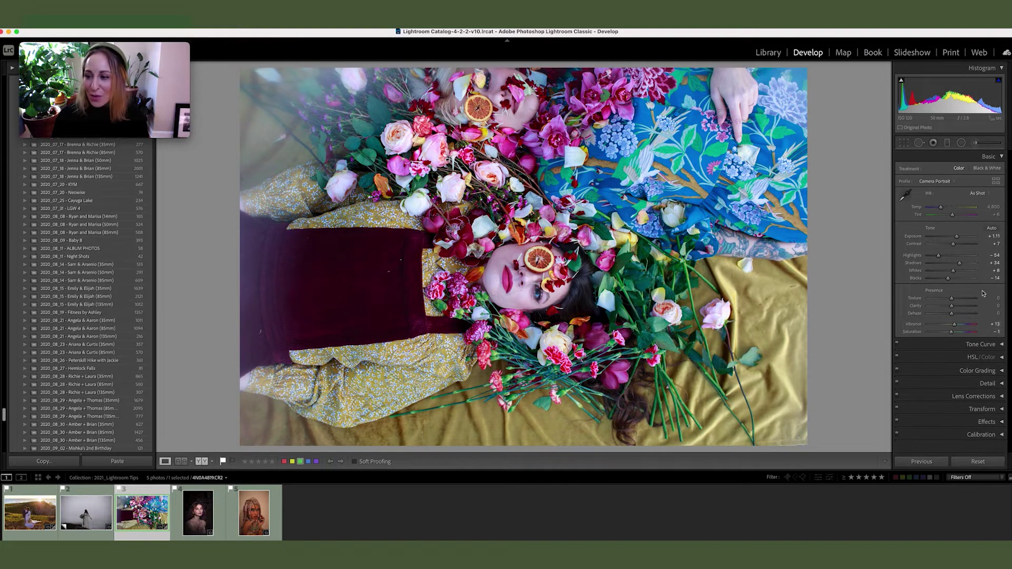
Shape an S on the flower portrait's tone curve with a midpoint, a highlight point at 187/196 and a shadow point at 76/54.
left_click(1002, 344)
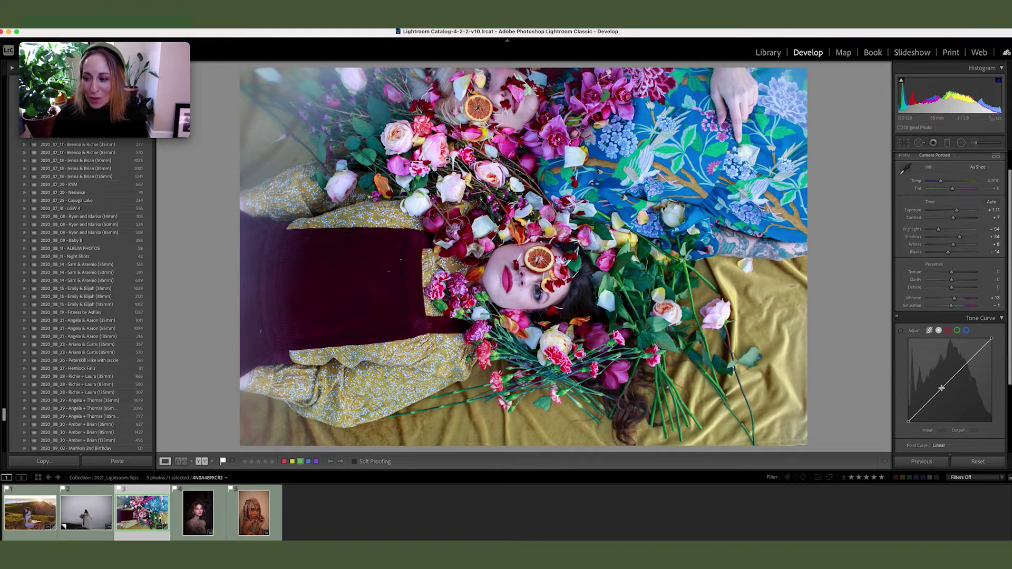
left_click(951, 380)
left_click_drag(972, 365, 971, 360)
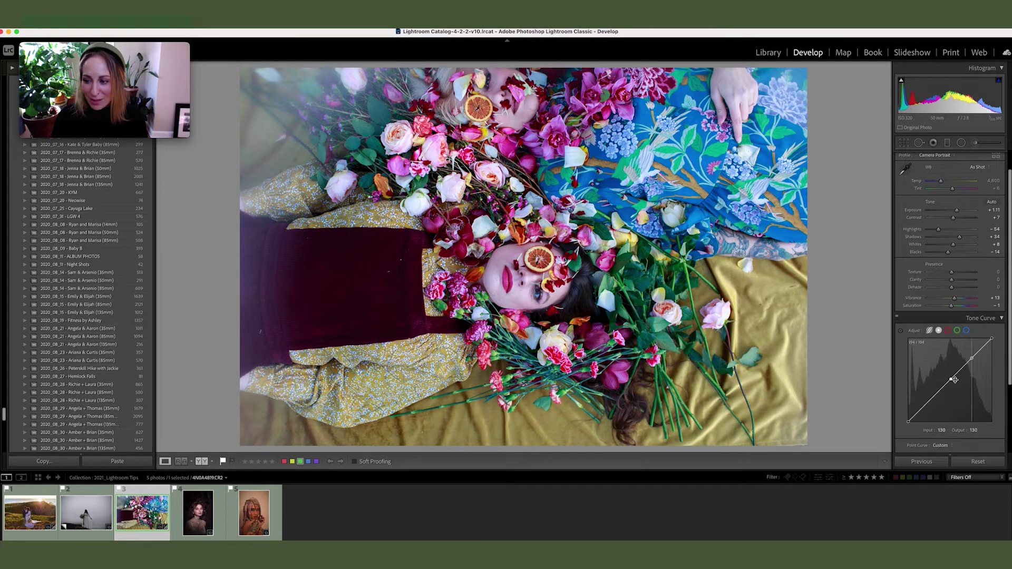
left_click(930, 404)
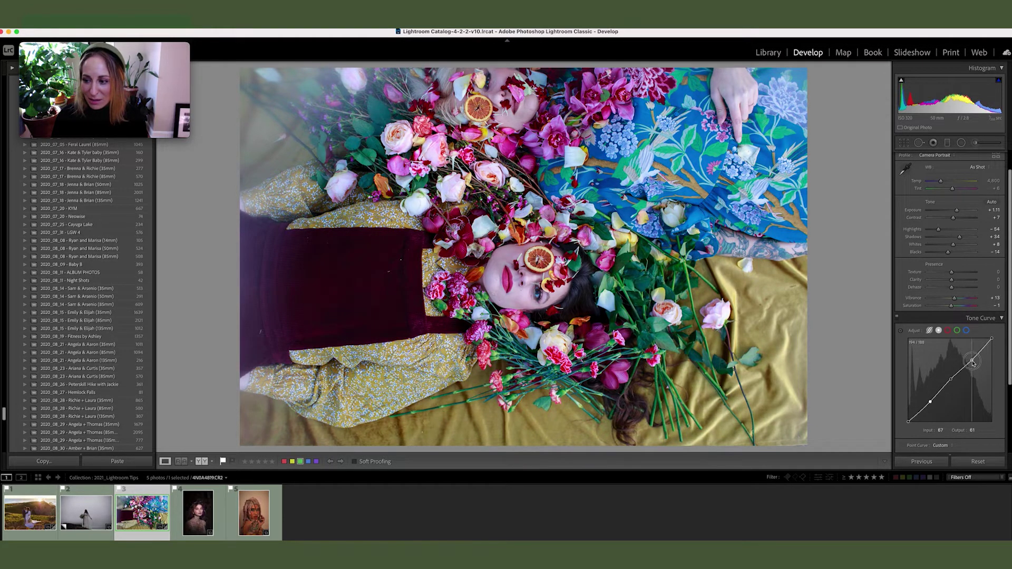
left_click_drag(972, 360, 969, 358)
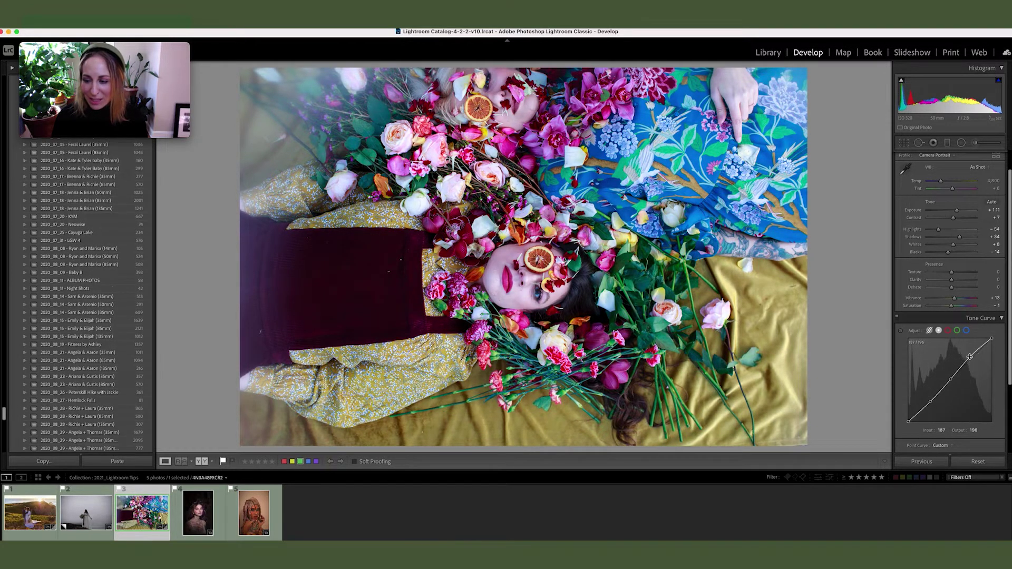
left_click_drag(931, 402, 933, 406)
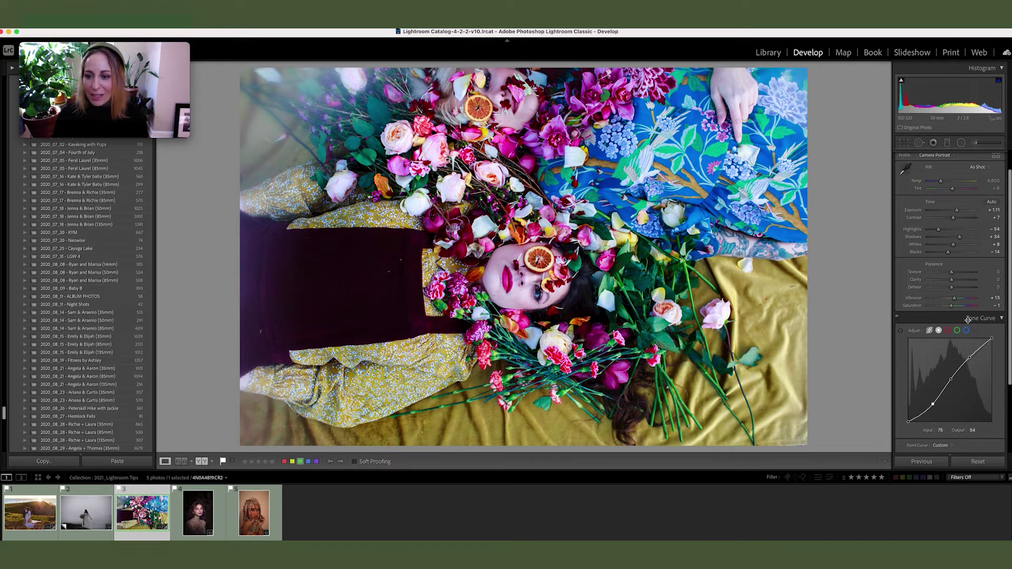
left_click(998, 317)
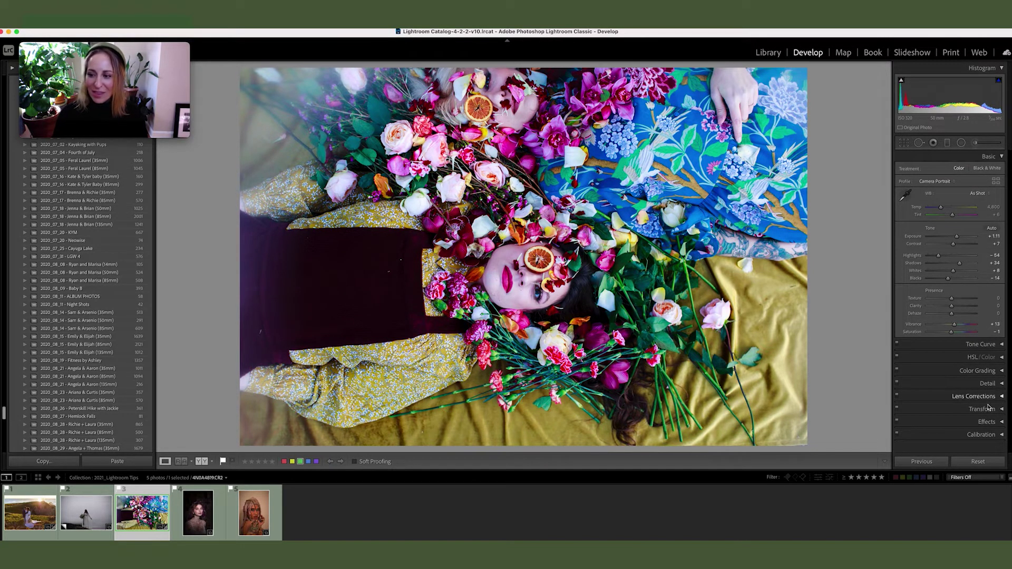
Calibrate the flower portrait's shadows tint to −10 and red primary saturation to −18, and set white balance to temperature 8,024 and tint +1.
left_click(1002, 435)
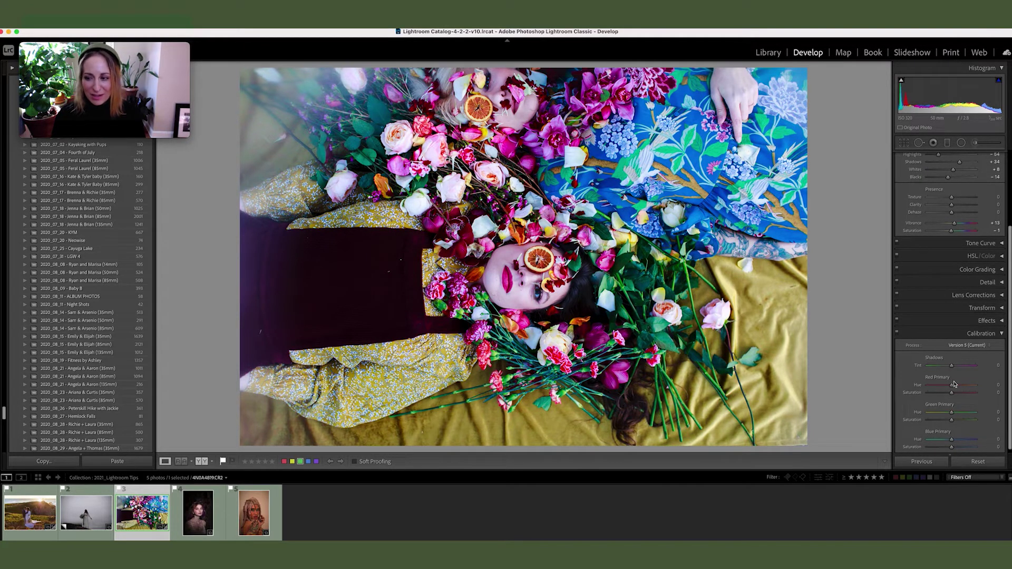
left_click_drag(952, 366, 947, 394)
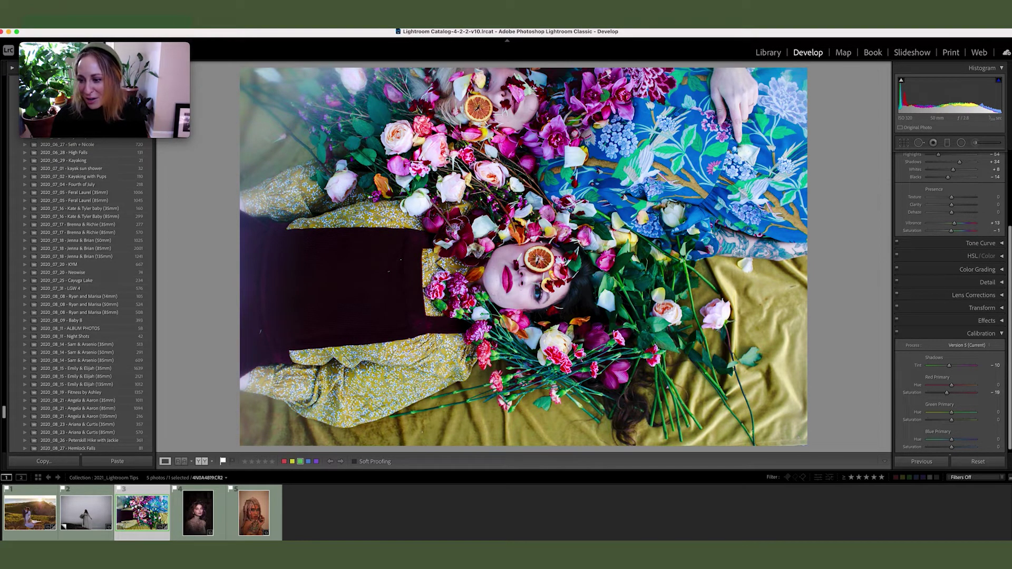
scroll(1001, 358, "up", 3)
left_click_drag(943, 211, 949, 208)
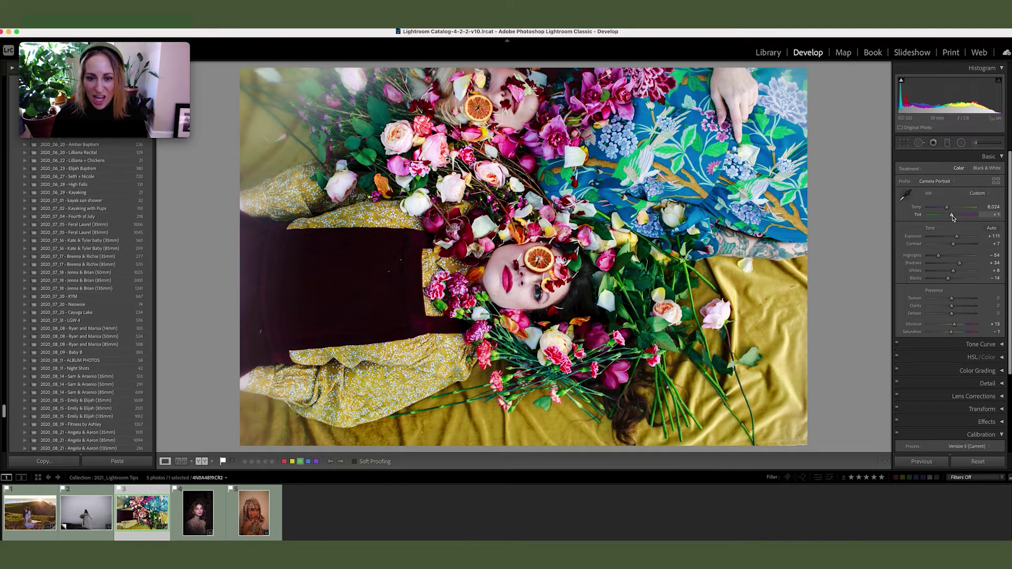
Compare the flower portrait before and after the edits, side by side.
left_click(182, 462)
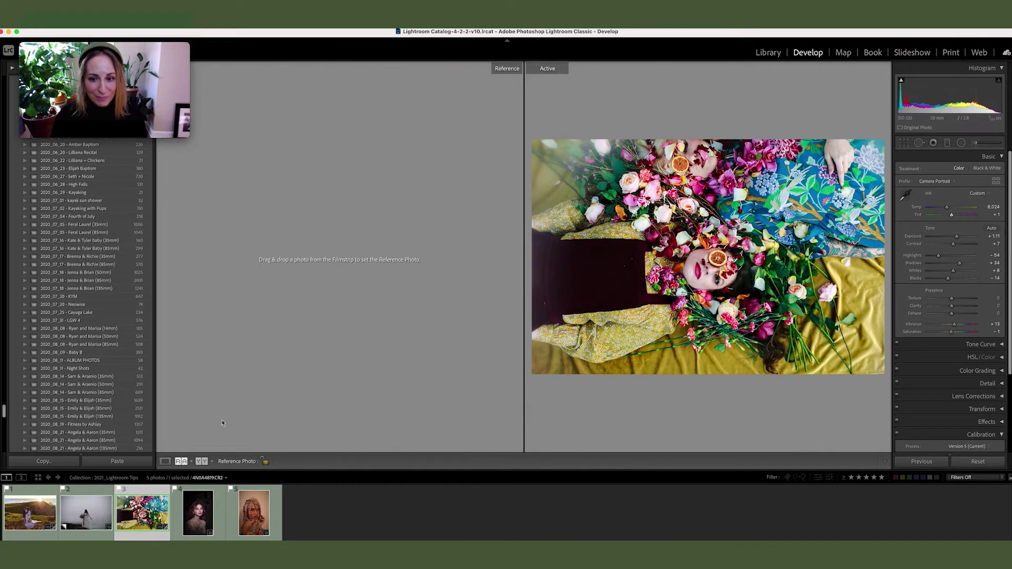
left_click(202, 461)
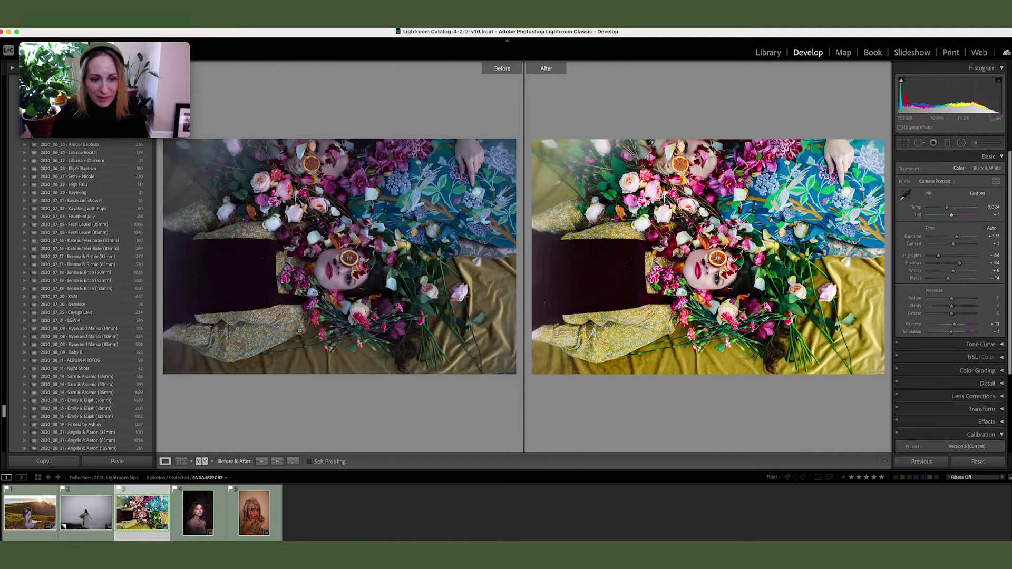